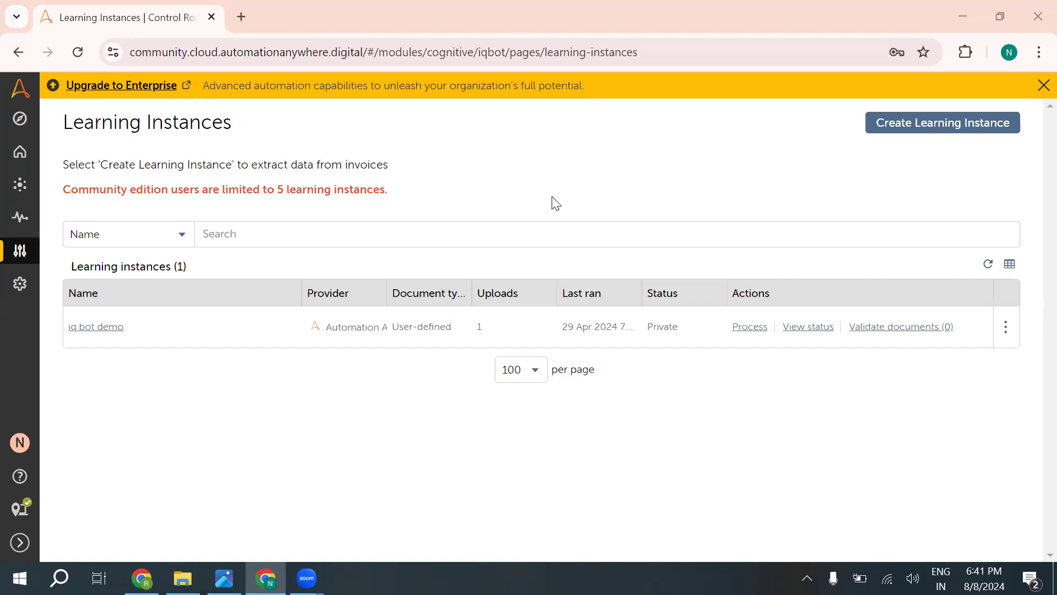
# Start creating a new learning instance and name it Document Automation
pyautogui.click(911, 122)
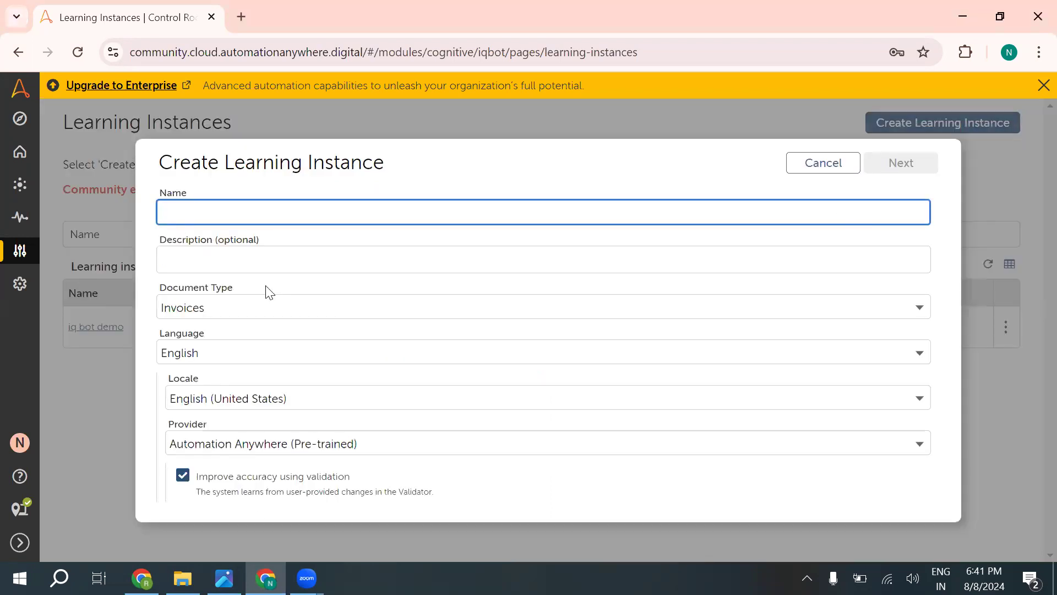
pyautogui.click(240, 212)
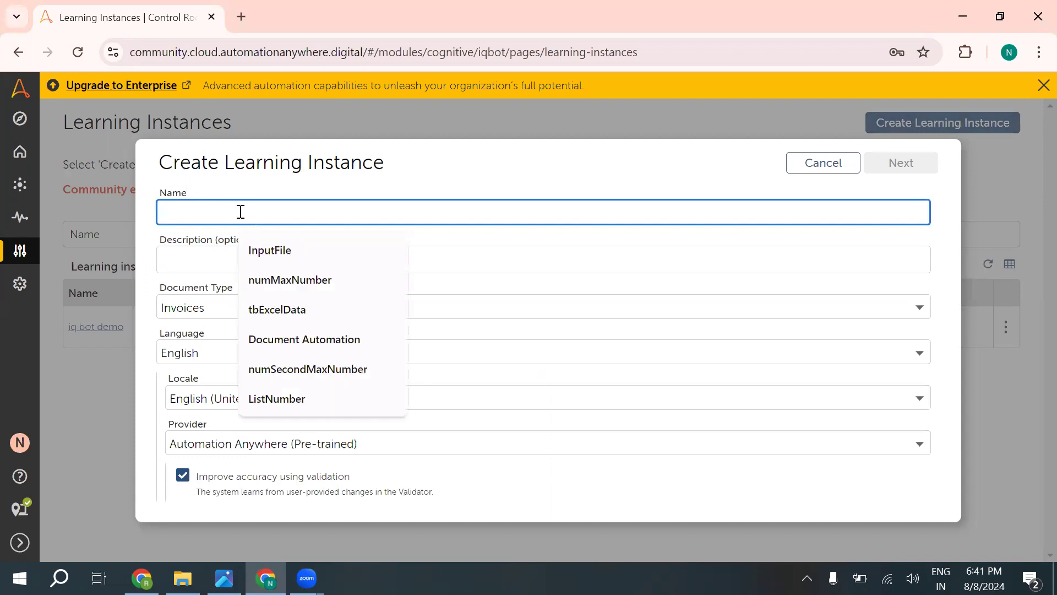
pyautogui.click(271, 343)
pyautogui.click(218, 252)
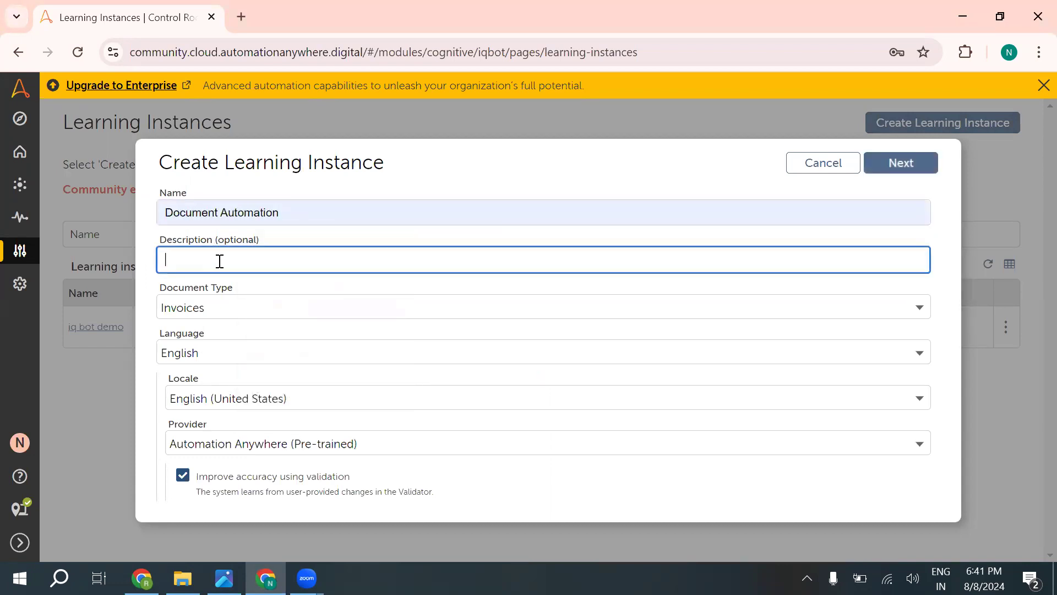
# Keep Invoices as the document type and English as the language, and continue to the extraction field setup
pyautogui.click(197, 314)
pyautogui.click(196, 313)
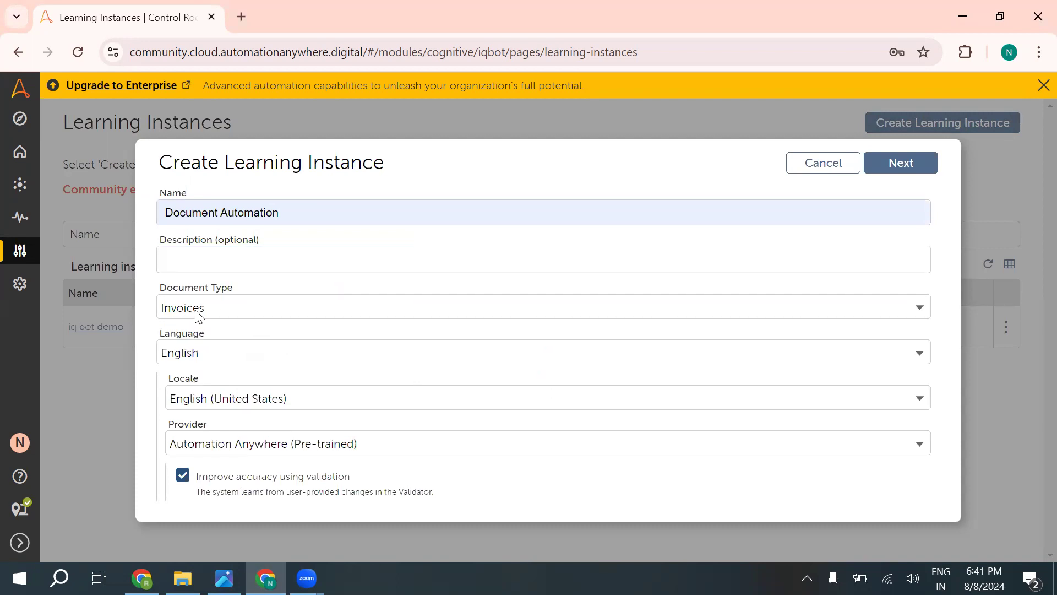
pyautogui.click(199, 315)
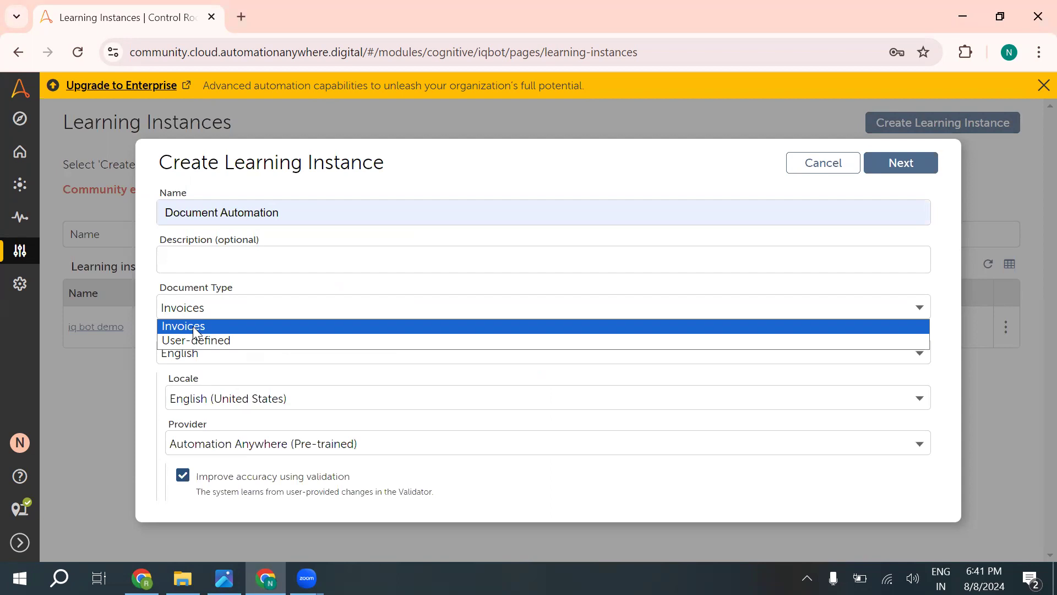
pyautogui.click(204, 318)
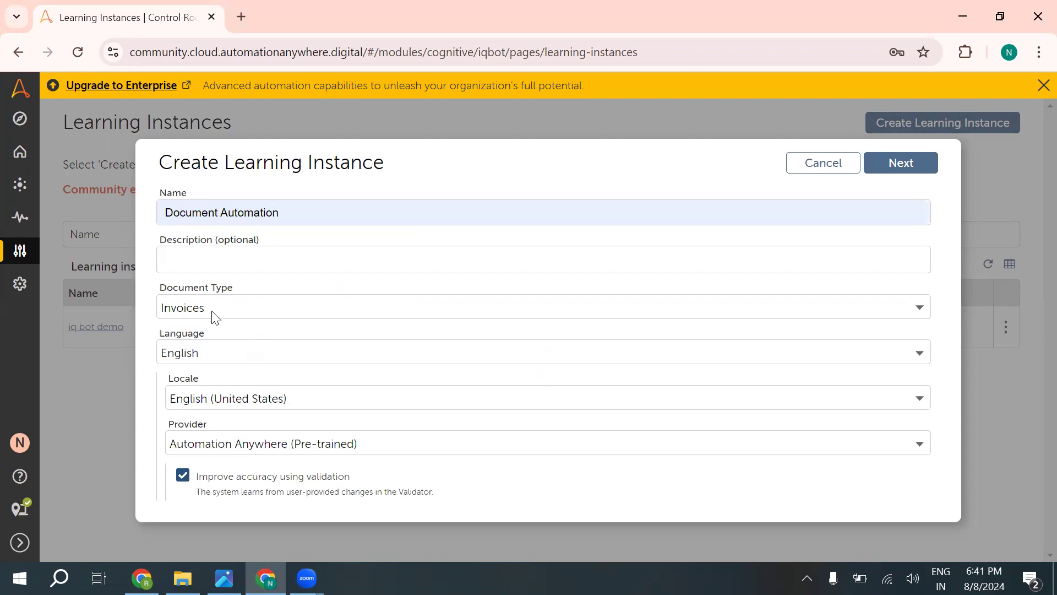
pyautogui.click(186, 352)
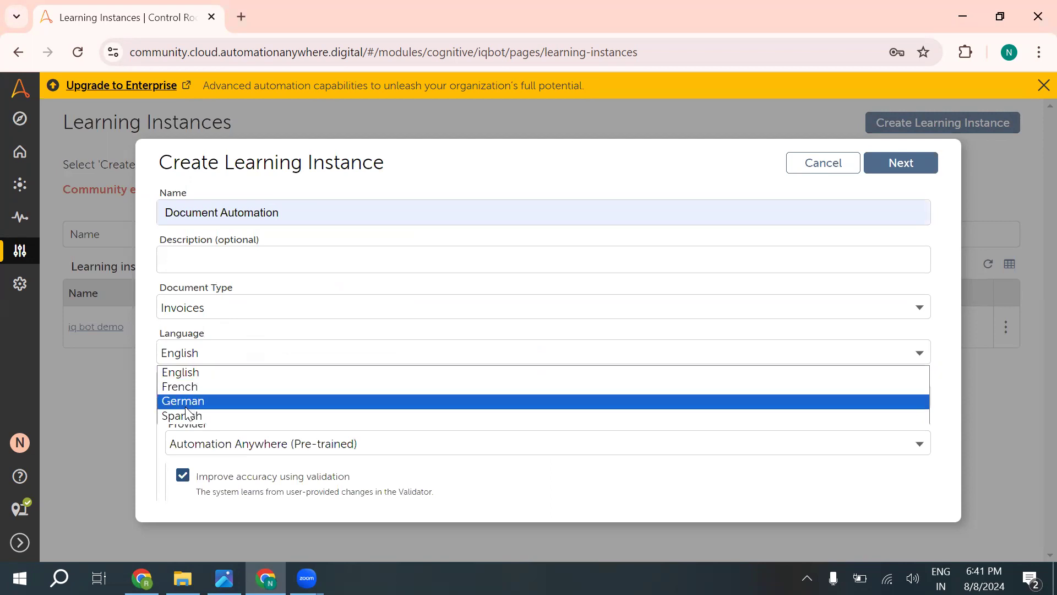
pyautogui.click(195, 354)
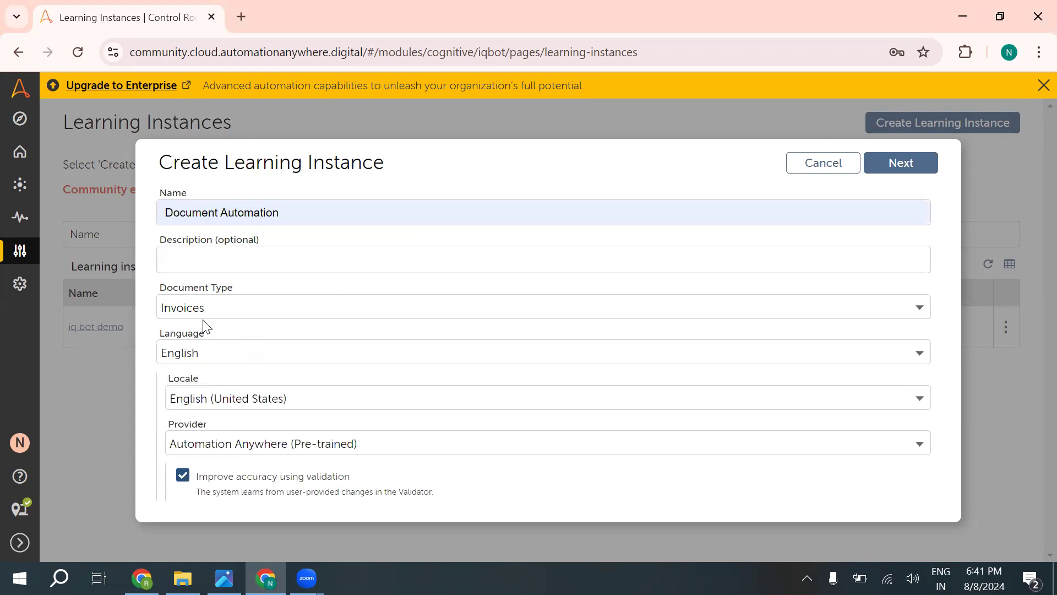
pyautogui.click(900, 162)
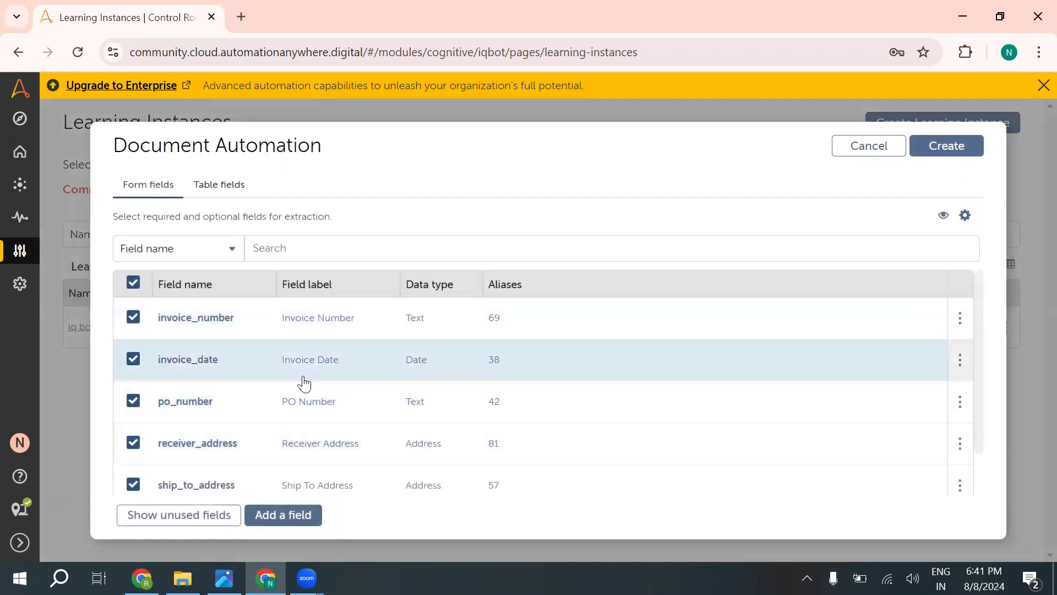
# Review the default form fields and add a new form field named inovicenumber
pyautogui.scroll(-1, 311, 358)
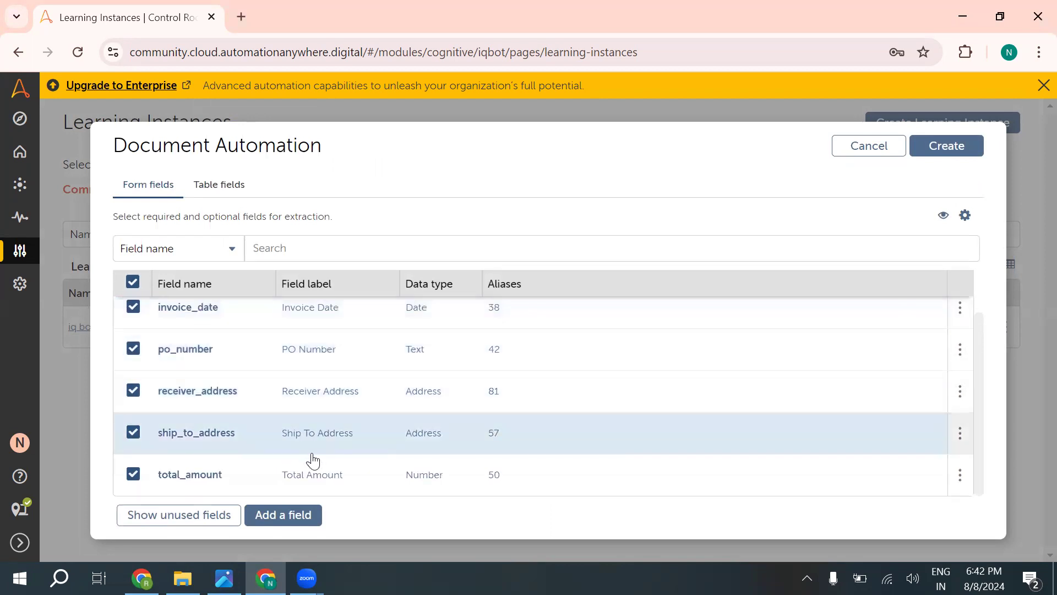
pyautogui.scroll(1, 313, 460)
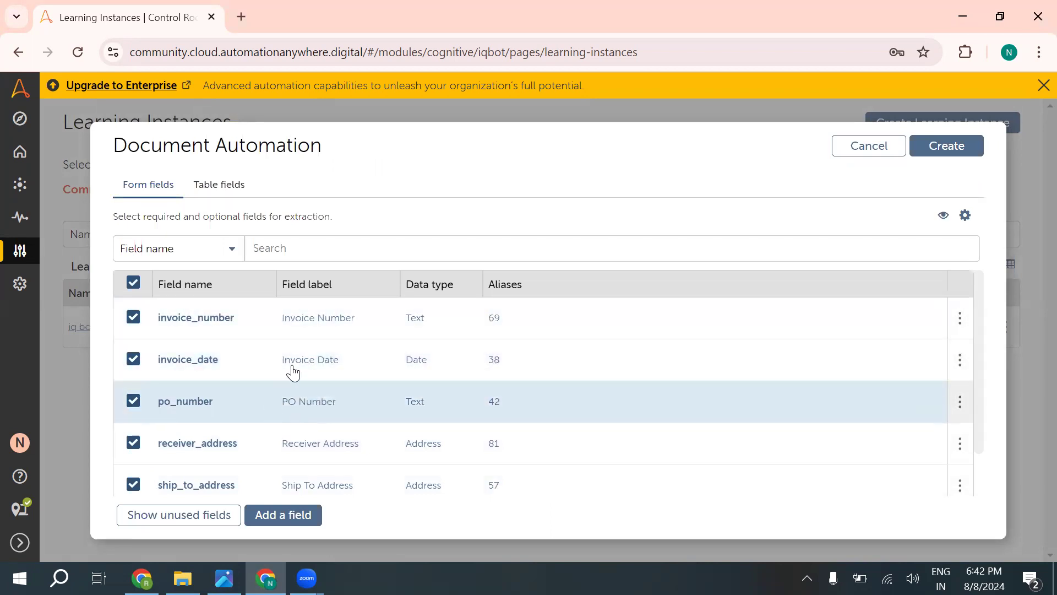
pyautogui.scroll(-1, 156, 416)
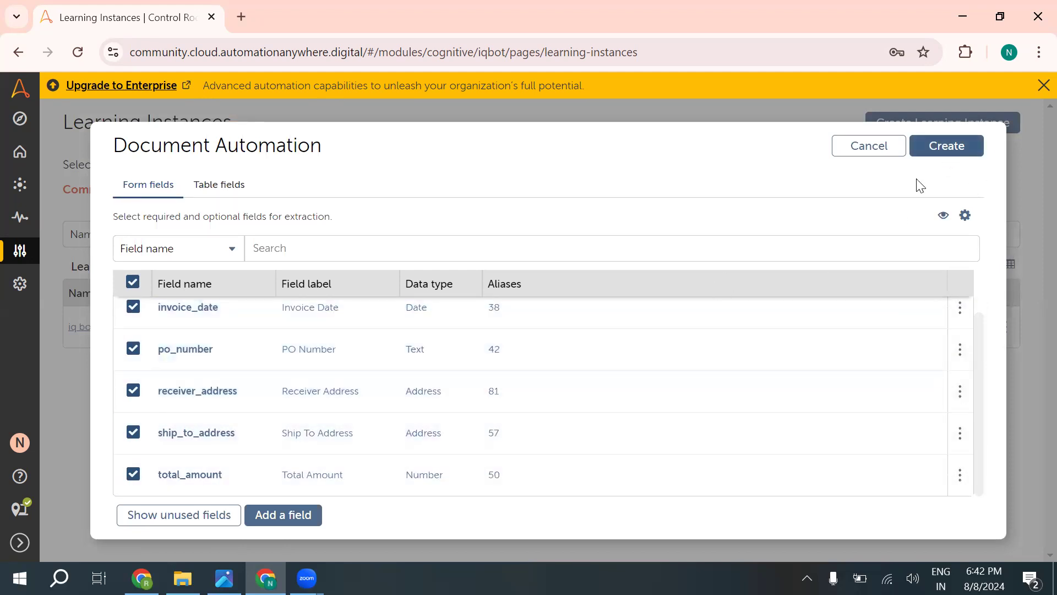
pyautogui.scroll(1, 176, 397)
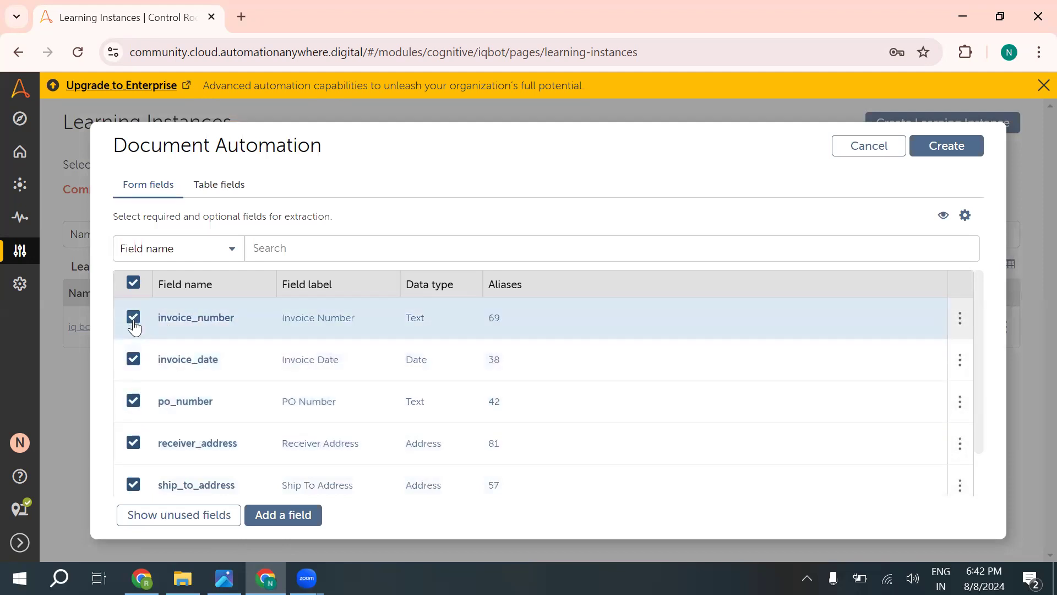
pyautogui.scroll(-2, 307, 441)
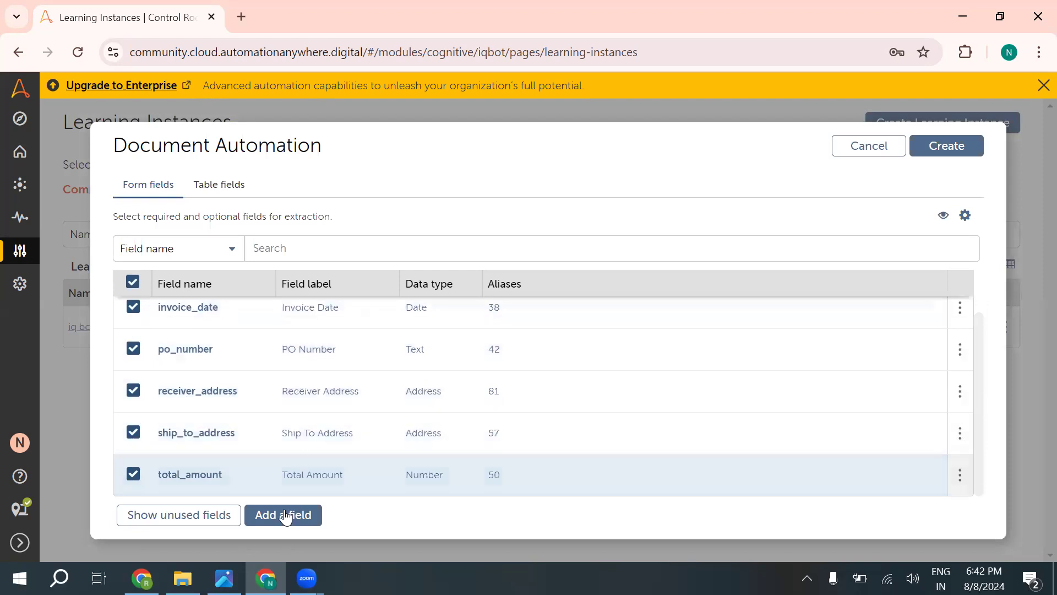
pyautogui.click(285, 516)
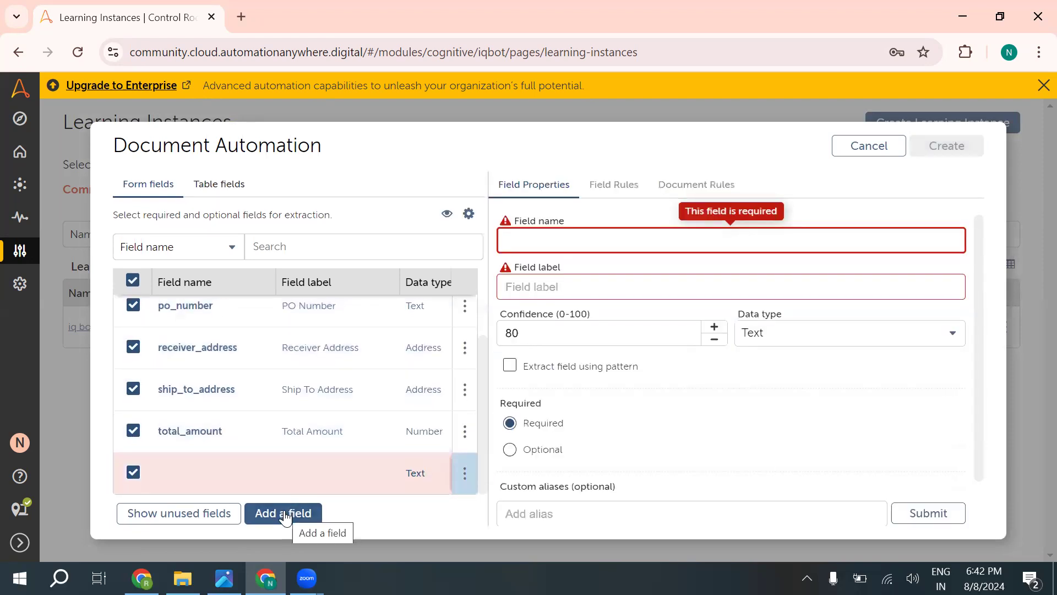
pyautogui.click(551, 248)
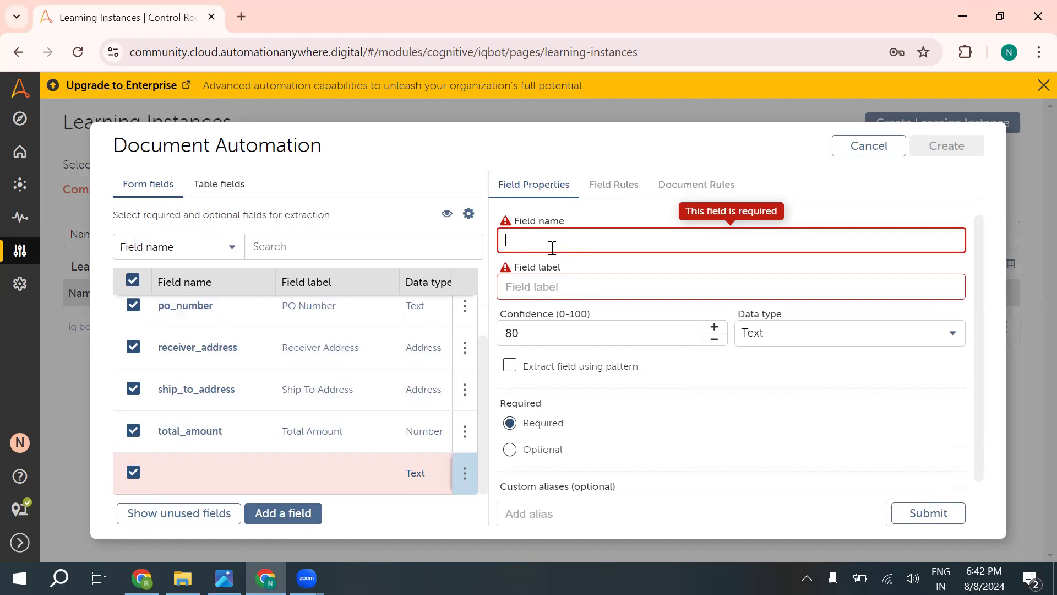
pyautogui.click(546, 242)
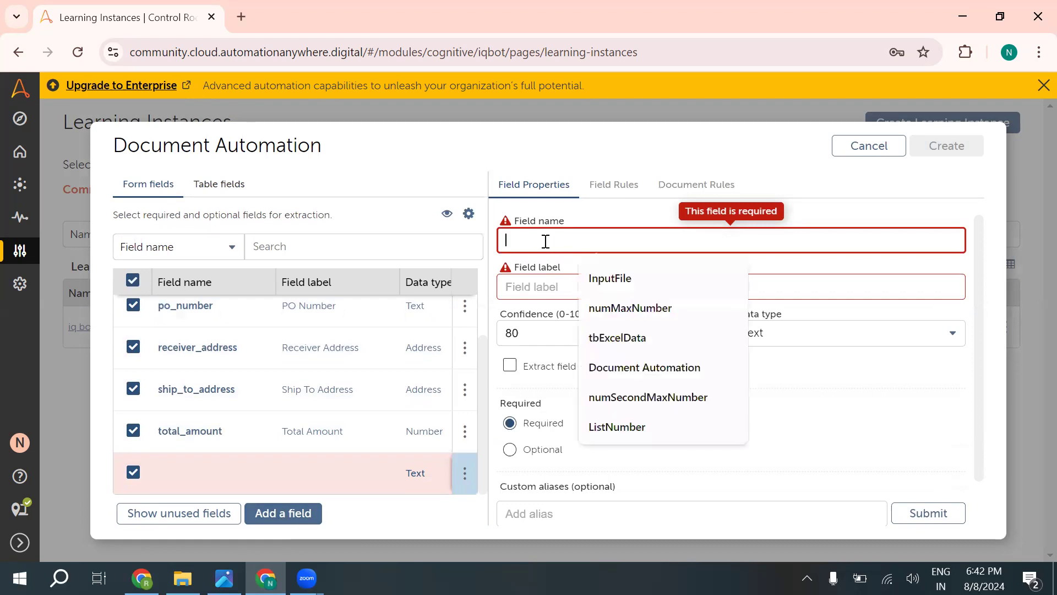
pyautogui.write('n')
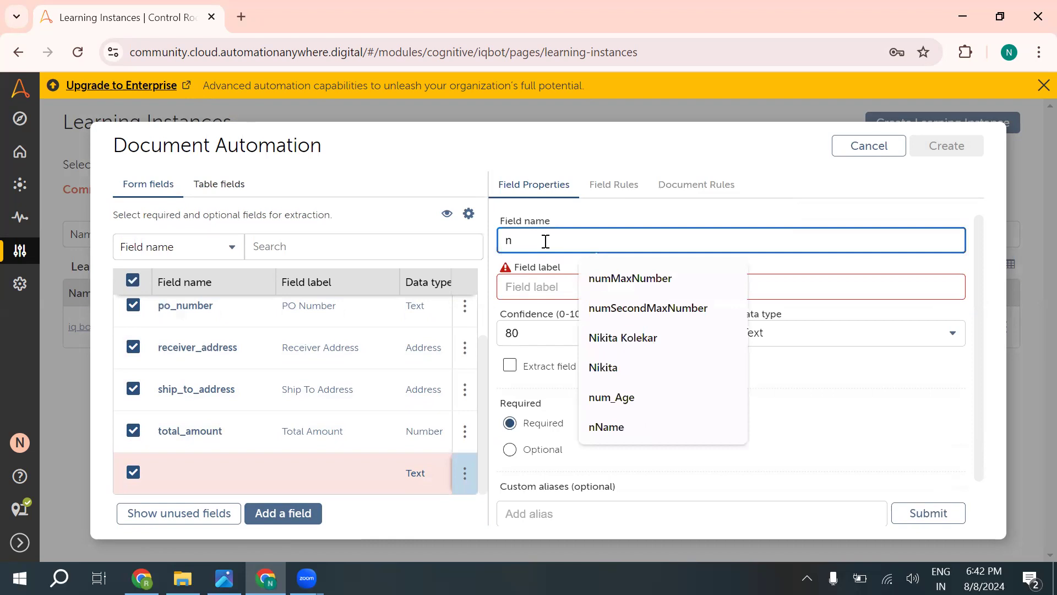
pyautogui.press('Escape')
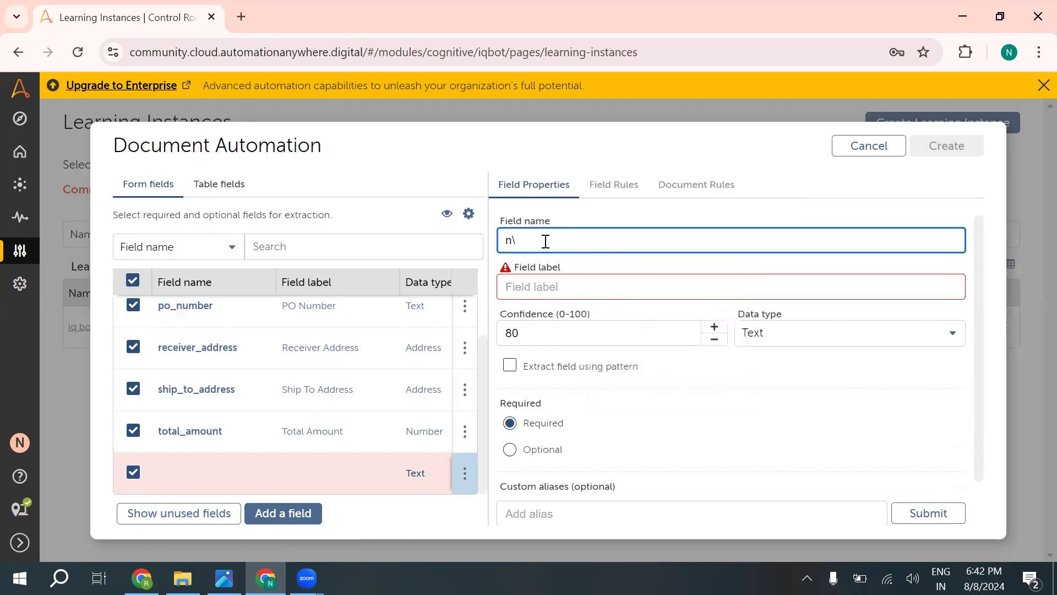
pyautogui.press('BackSpace')
pyautogui.press('BackSpace')
pyautogui.write('ino')
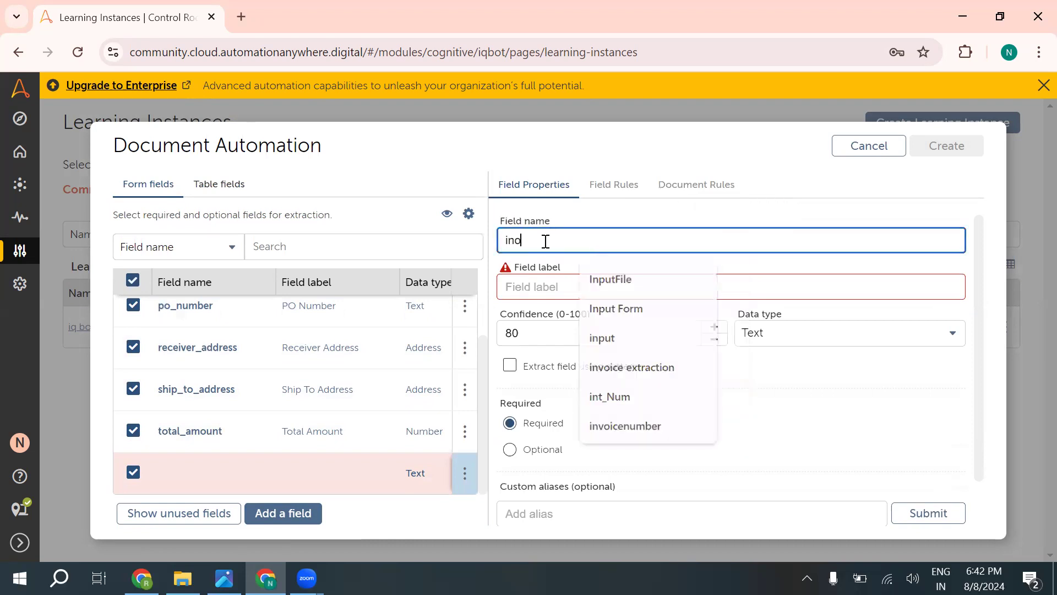
pyautogui.write('vide')
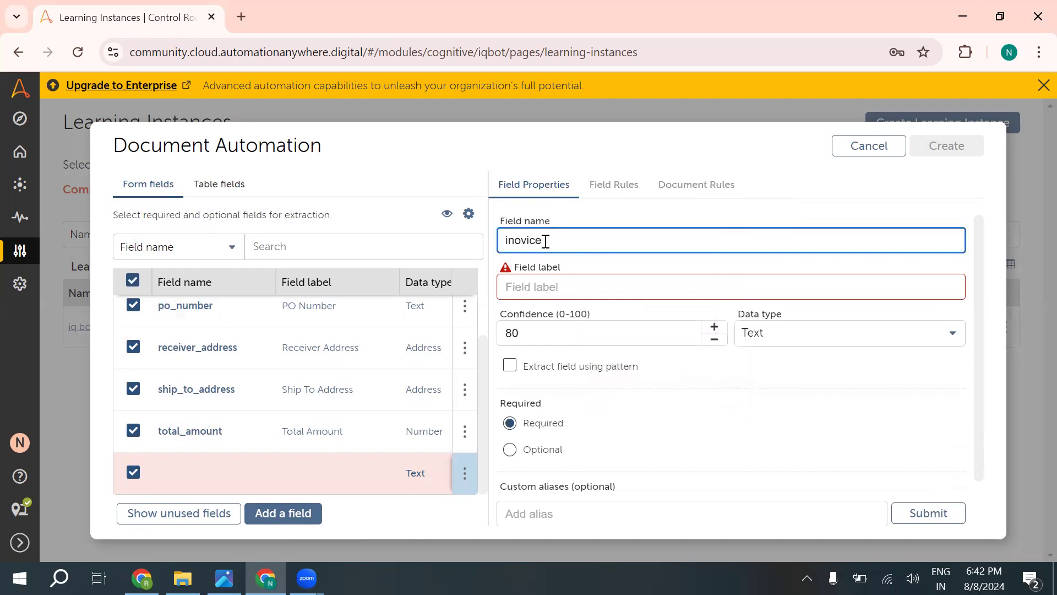
pyautogui.write('number')
# Copy the new field's name into its field label so the label reads inovicenumber
pyautogui.click(552, 287)
pyautogui.moveTo(595, 243); pyautogui.dragTo(503, 250)
pyautogui.hotkey('ctrl', 'c')
pyautogui.click(515, 287)
pyautogui.hotkey('ctrl', 'v')
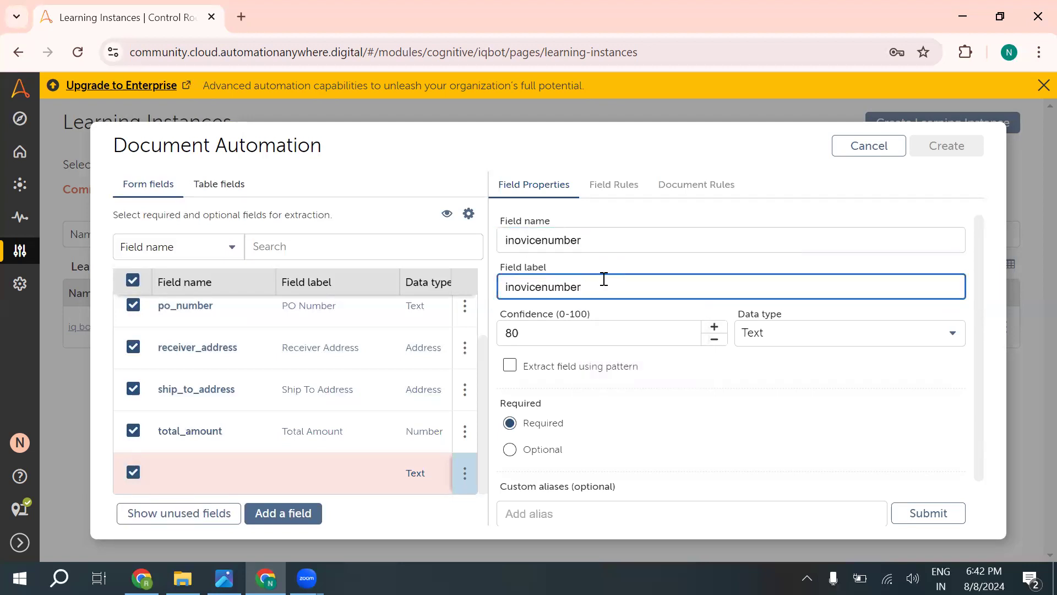
# Examine the new field's confidence setting, data type choices and pattern extraction option, keeping the data type Text and pattern extraction off
pyautogui.click(603, 331)
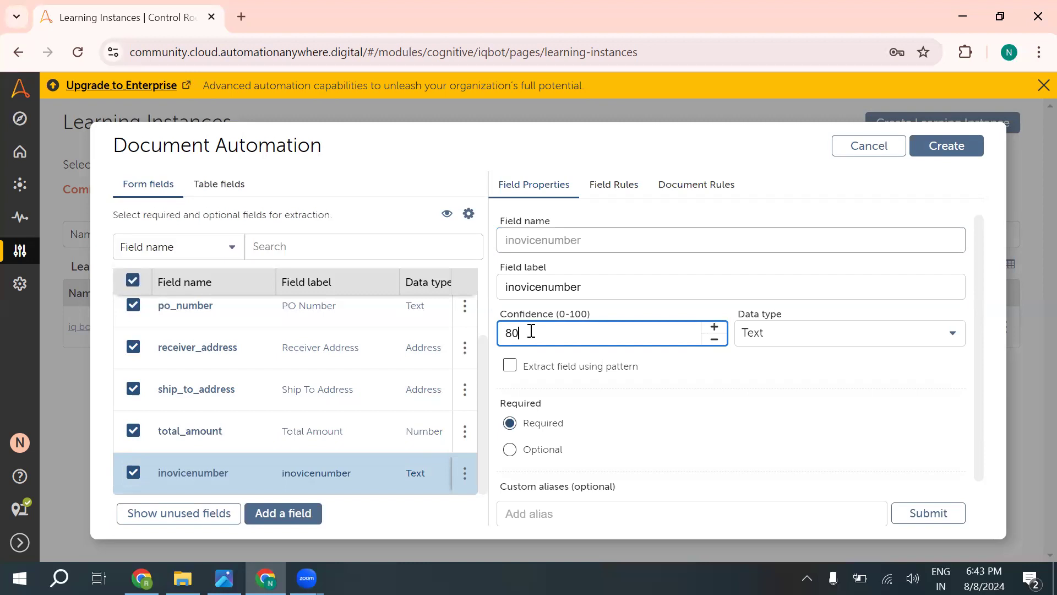
pyautogui.scroll(-1, 599, 329)
pyautogui.scroll(-1, 600, 329)
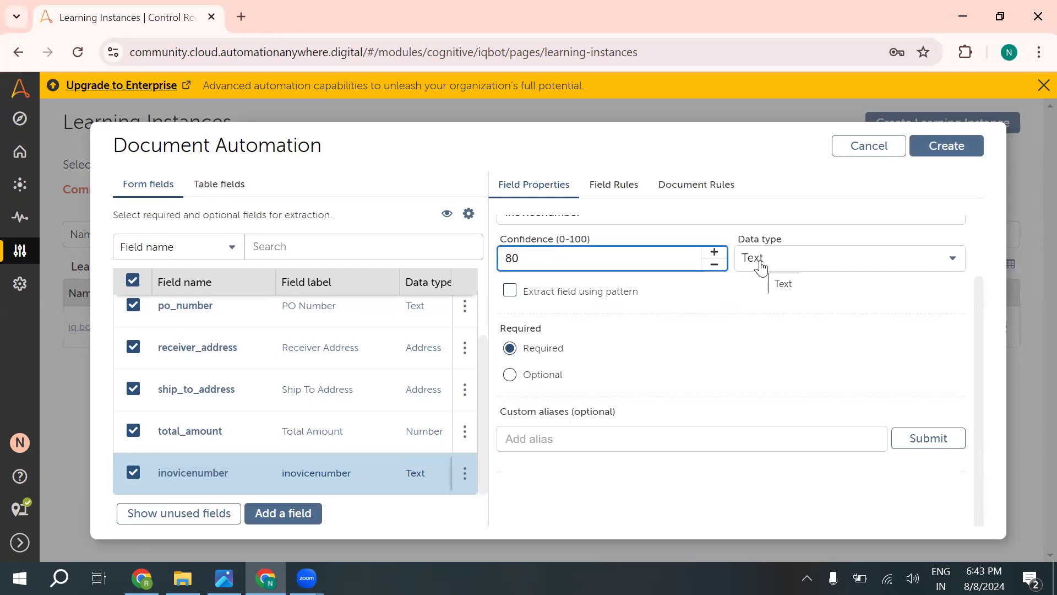
pyautogui.click(758, 266)
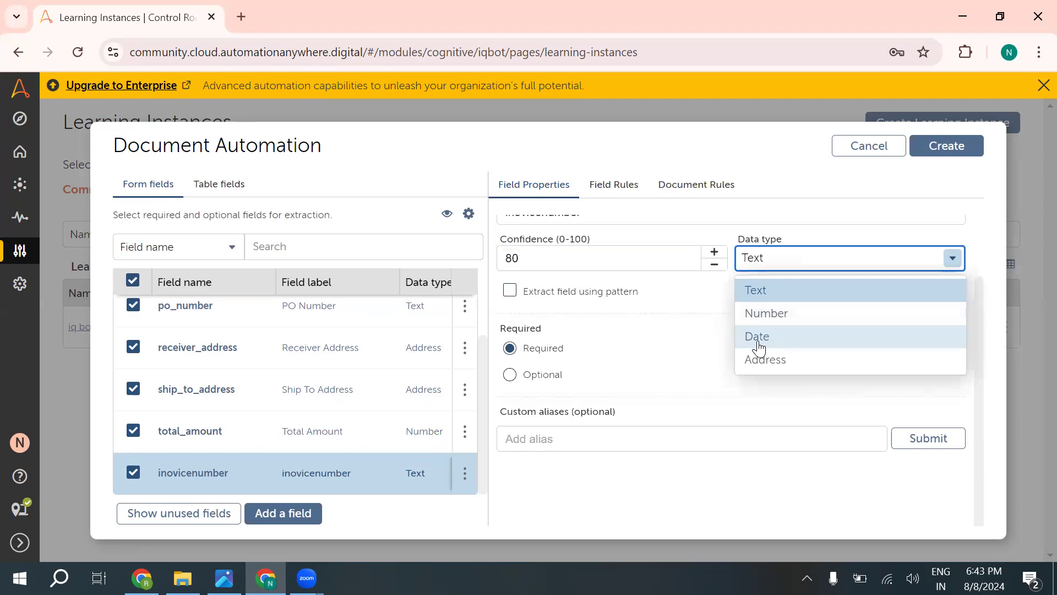
pyautogui.click(701, 307)
pyautogui.click(752, 265)
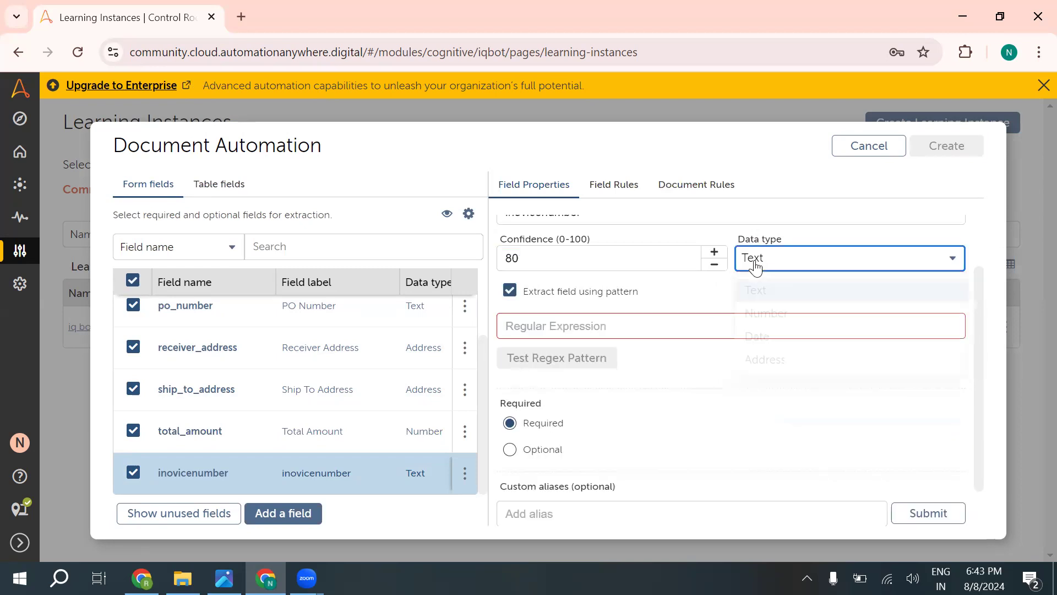
pyautogui.click(677, 295)
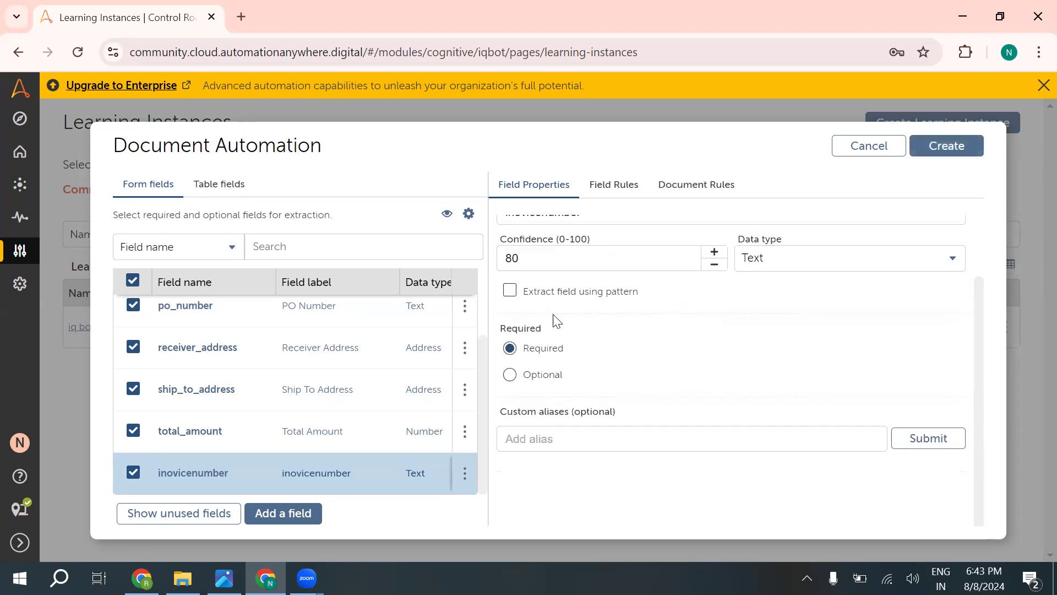
pyautogui.click(508, 292)
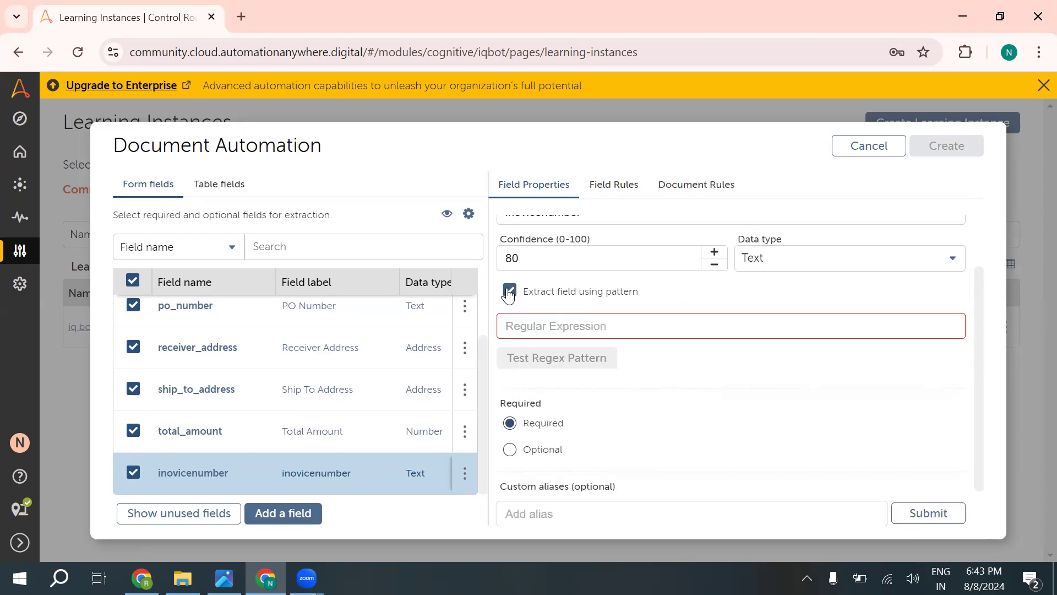
pyautogui.click(538, 330)
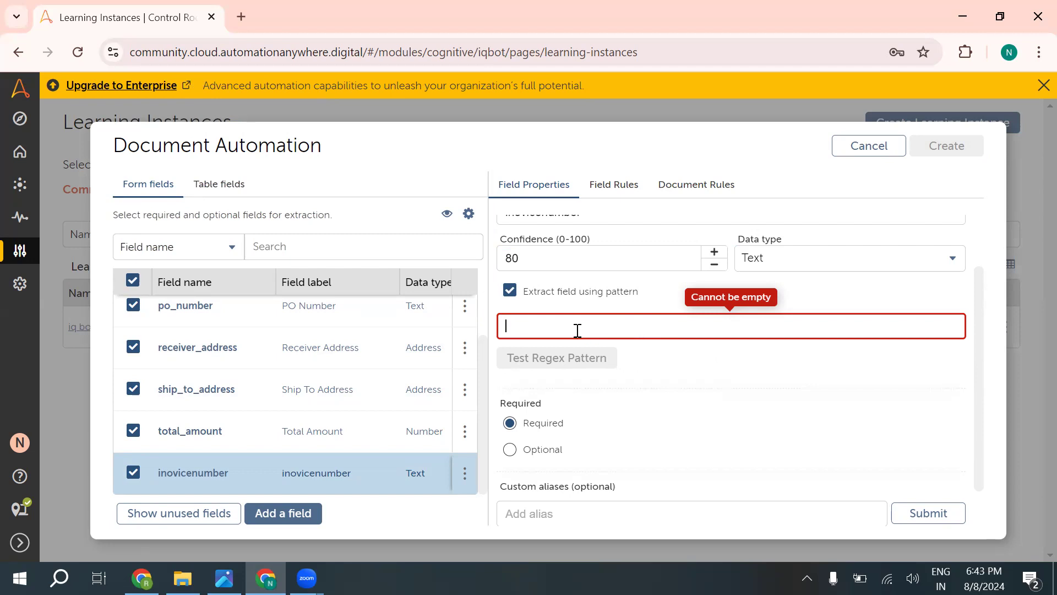
pyautogui.click(511, 292)
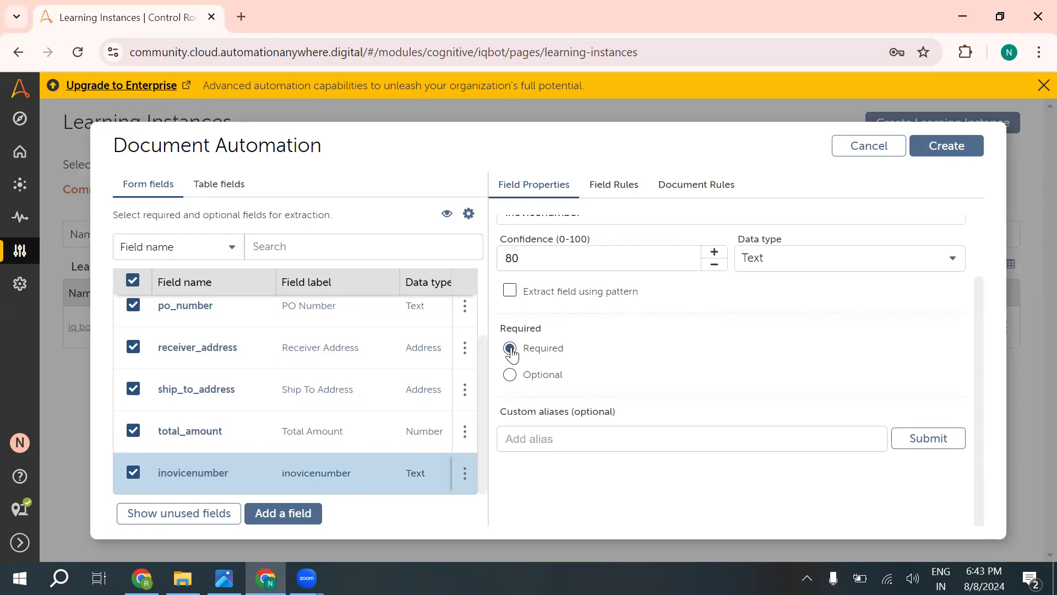
# Make the inovicenumber field optional and enter invoice#, invoiceno,invoice.no as its custom aliases
pyautogui.click(510, 377)
pyautogui.click(544, 442)
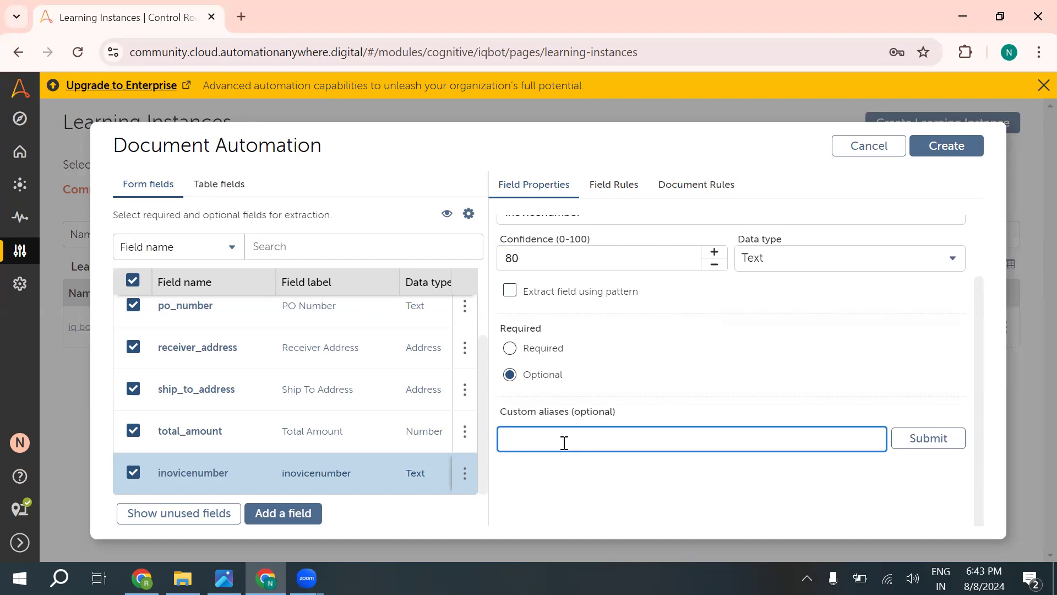
pyautogui.scroll(2, 573, 396)
pyautogui.scroll(-2, 598, 385)
pyautogui.write('invoice#')
pyautogui.write(', invoi')
pyautogui.write('ceno,')
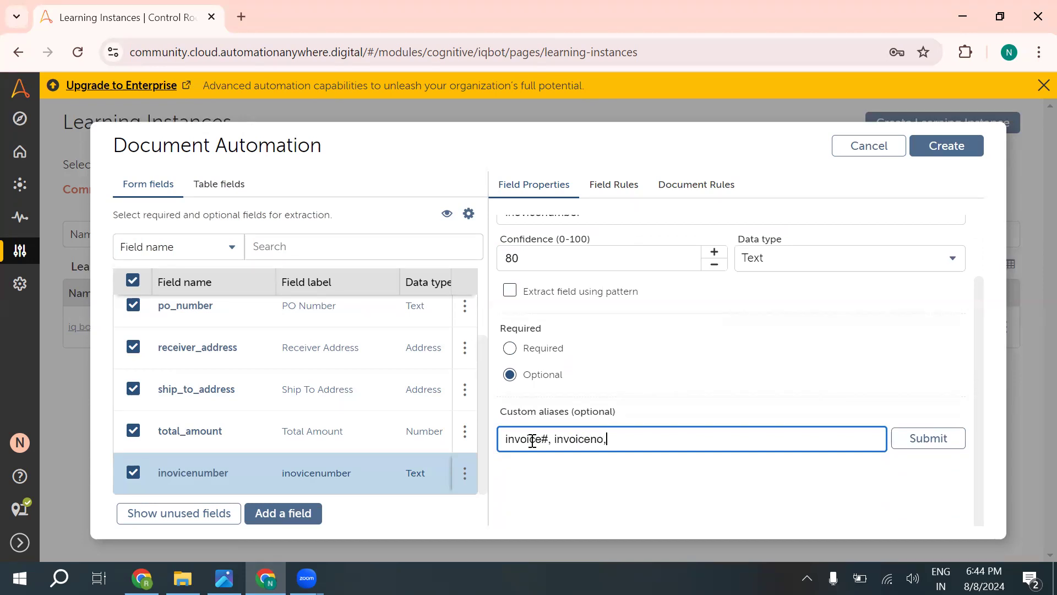
pyautogui.write('invoice')
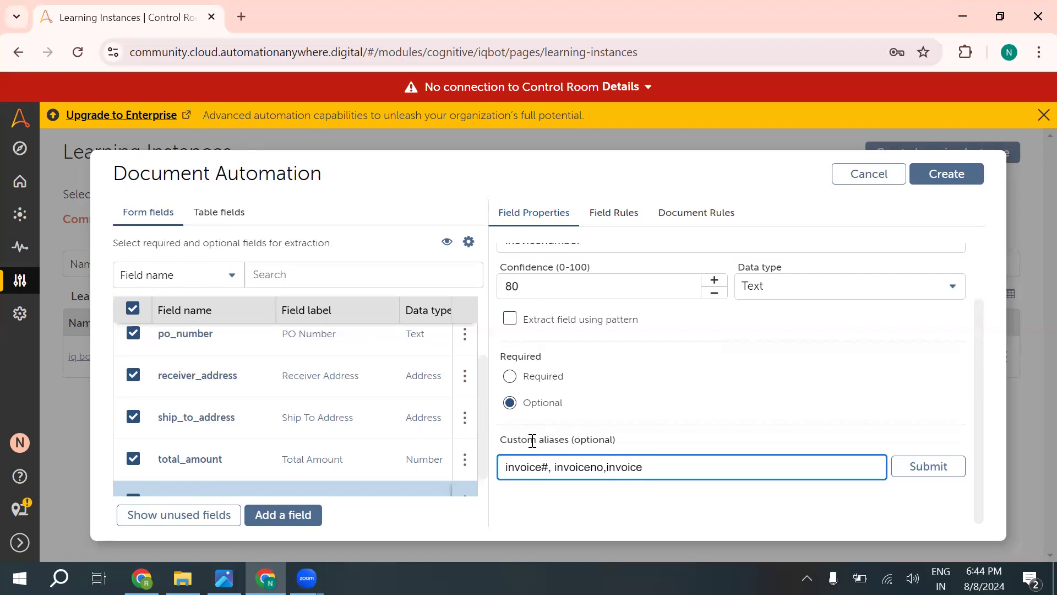
pyautogui.write('.no')
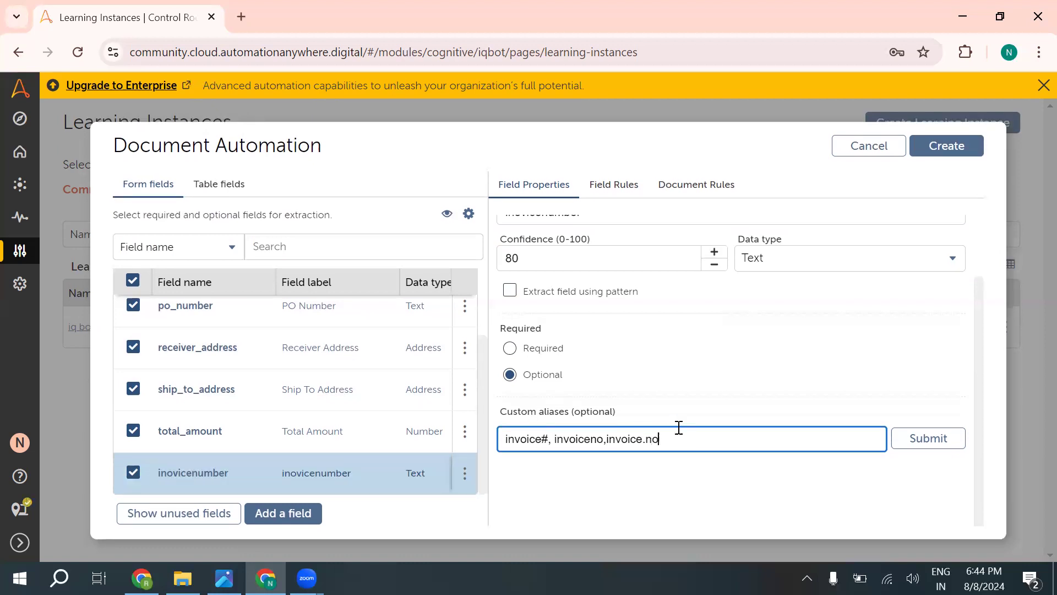
pyautogui.moveTo(666, 439); pyautogui.dragTo(496, 455)
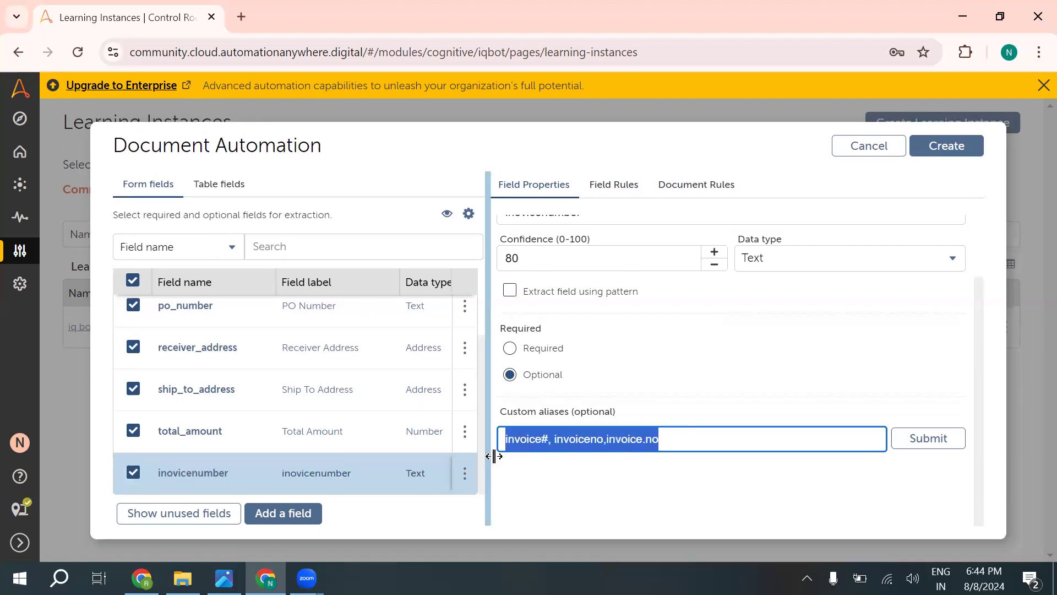
pyautogui.click(679, 429)
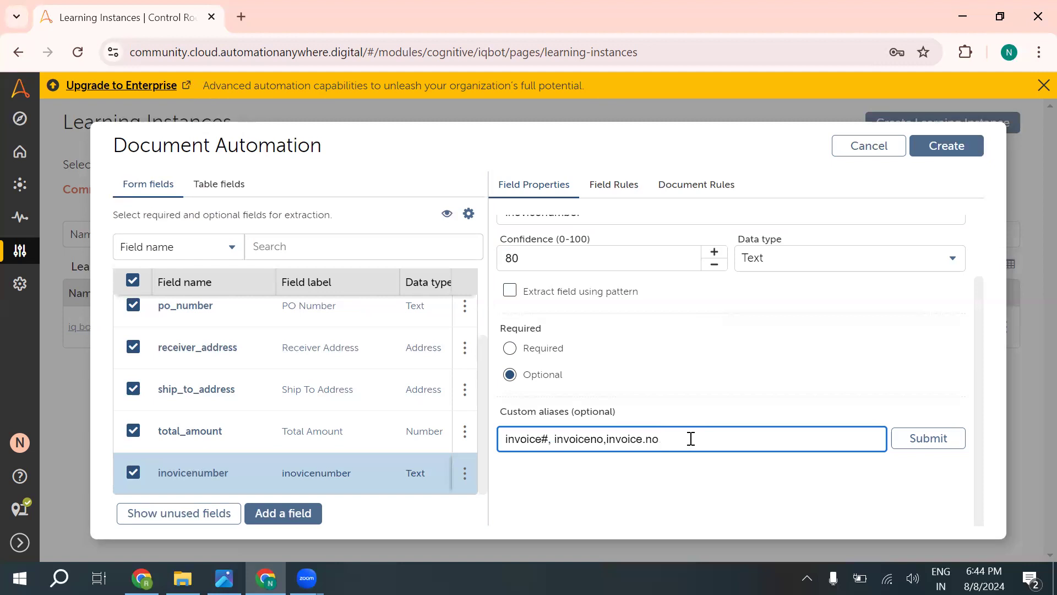
# Review the new field's properties and create the Document Automation learning instance
pyautogui.scroll(1, 690, 438)
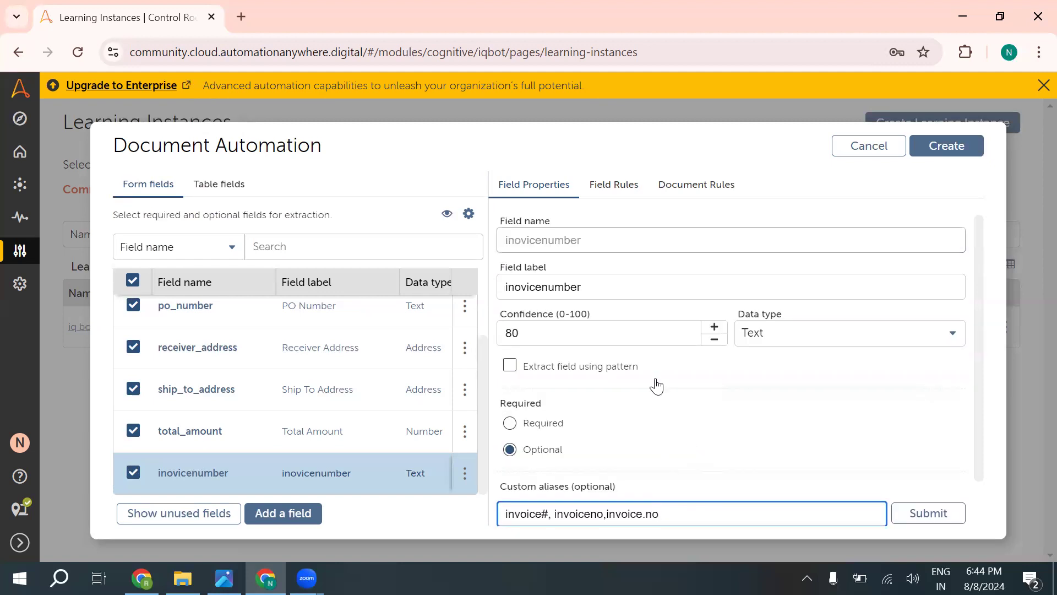
pyautogui.scroll(-1, 664, 441)
pyautogui.scroll(1, 681, 408)
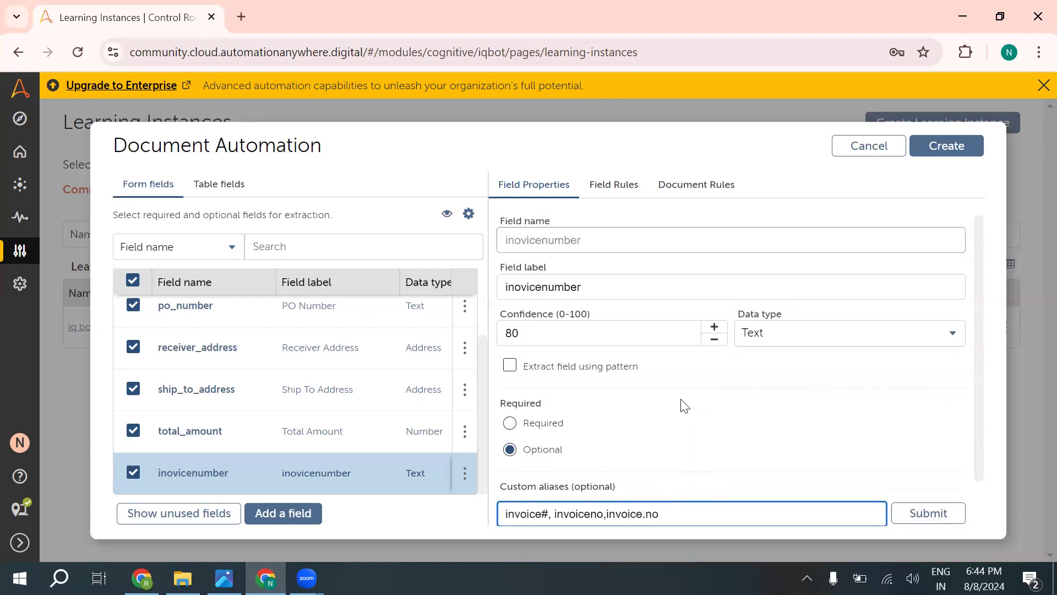
pyautogui.click(951, 147)
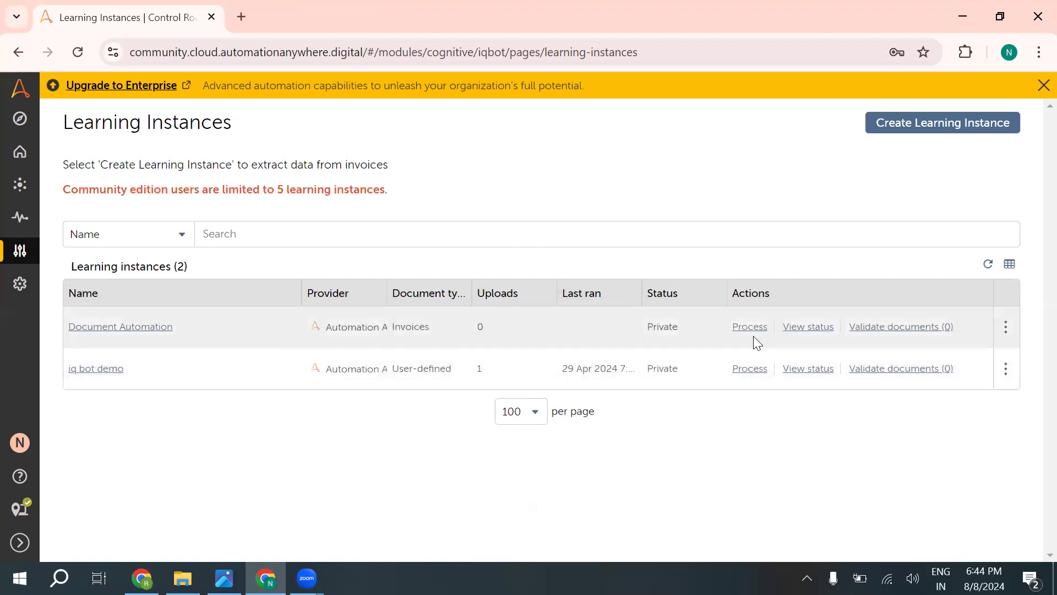
pyautogui.click(750, 327)
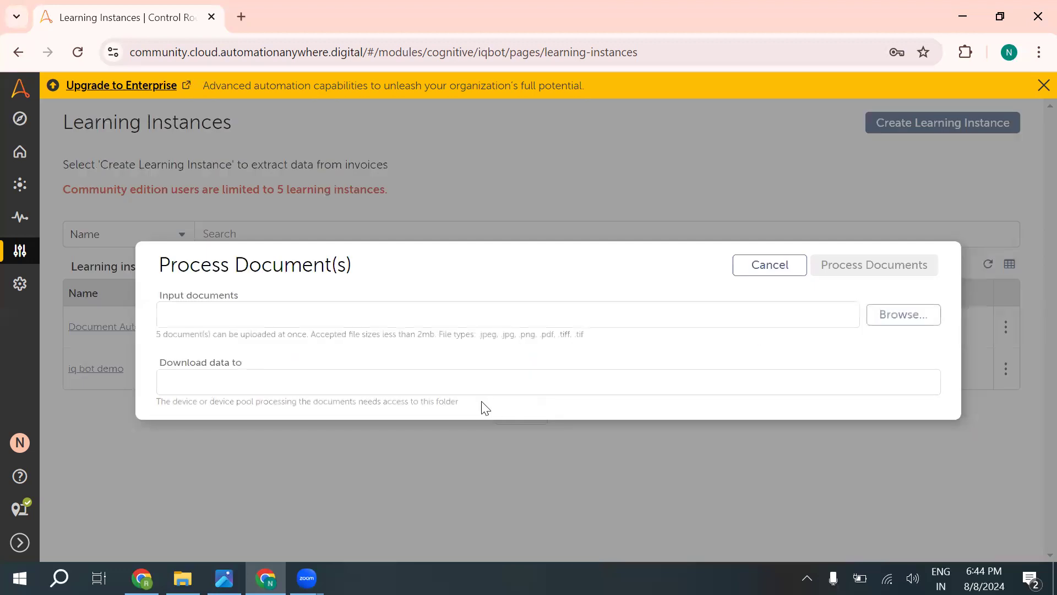
pyautogui.click(362, 318)
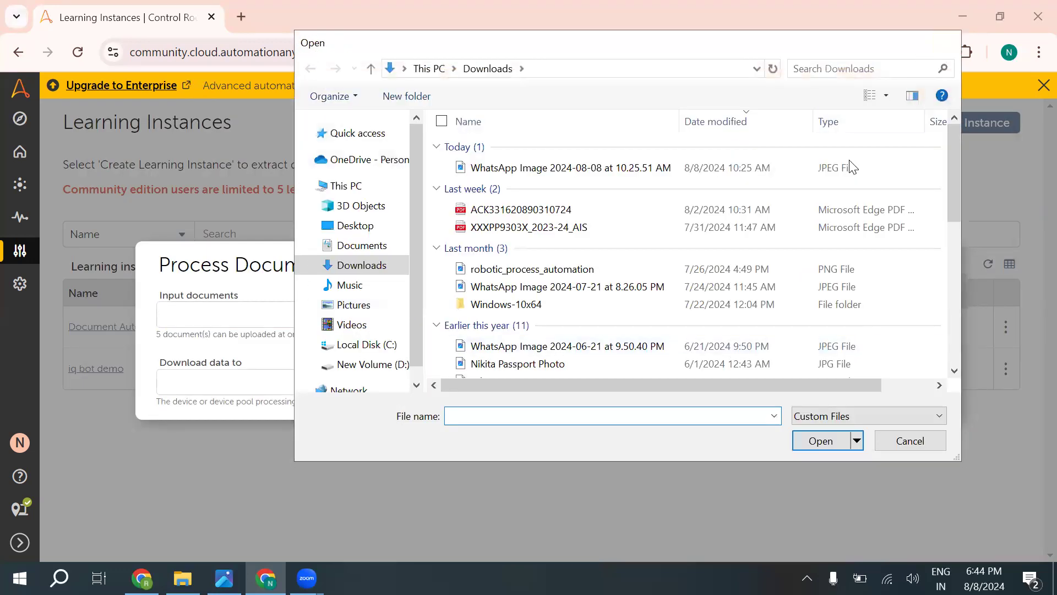
pyautogui.press('Escape')
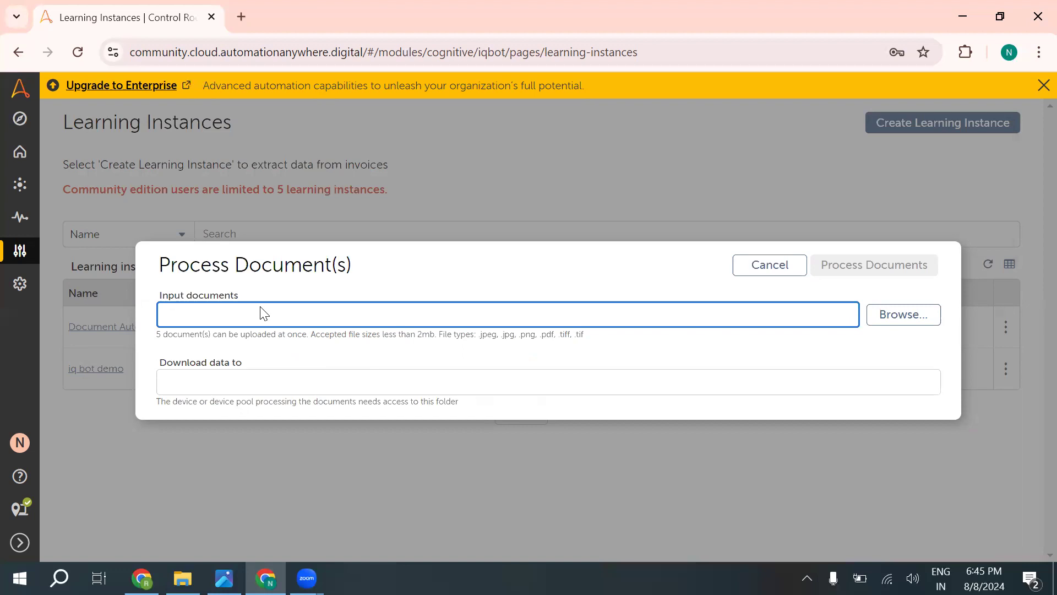
pyautogui.click(272, 377)
pyautogui.click(316, 420)
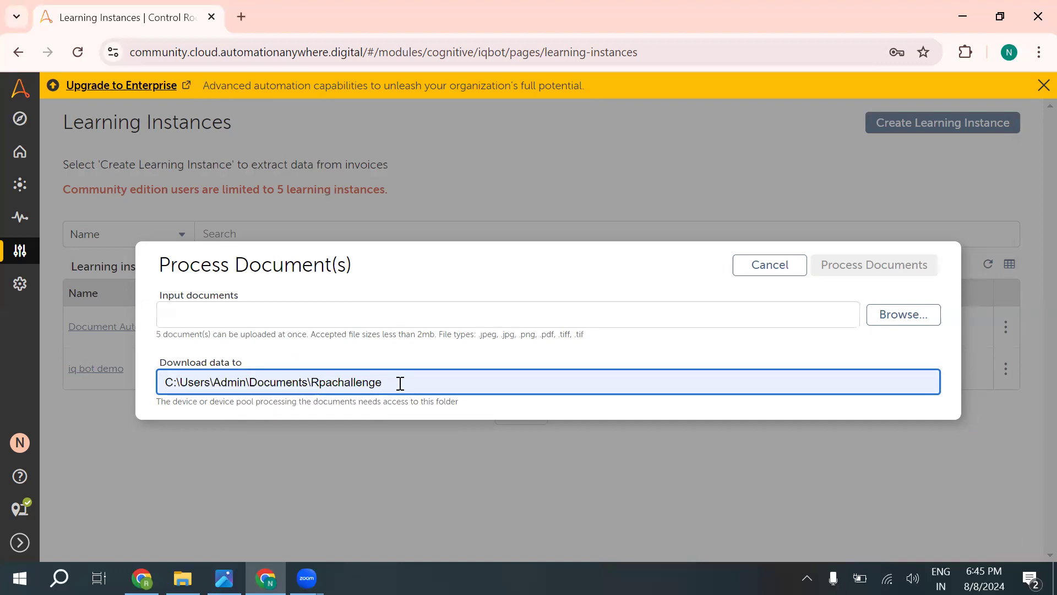
pyautogui.click(776, 264)
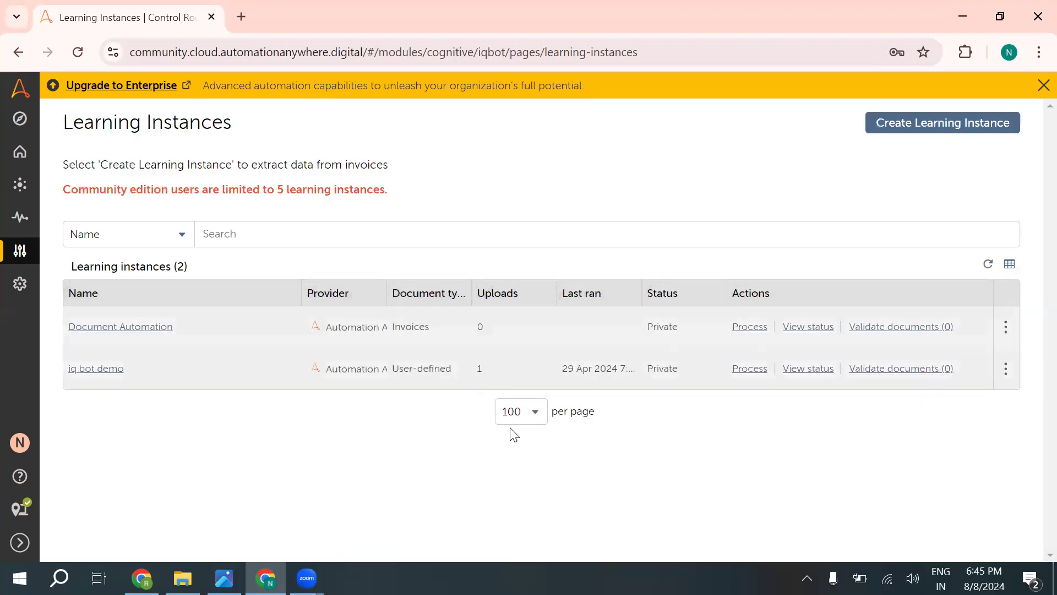